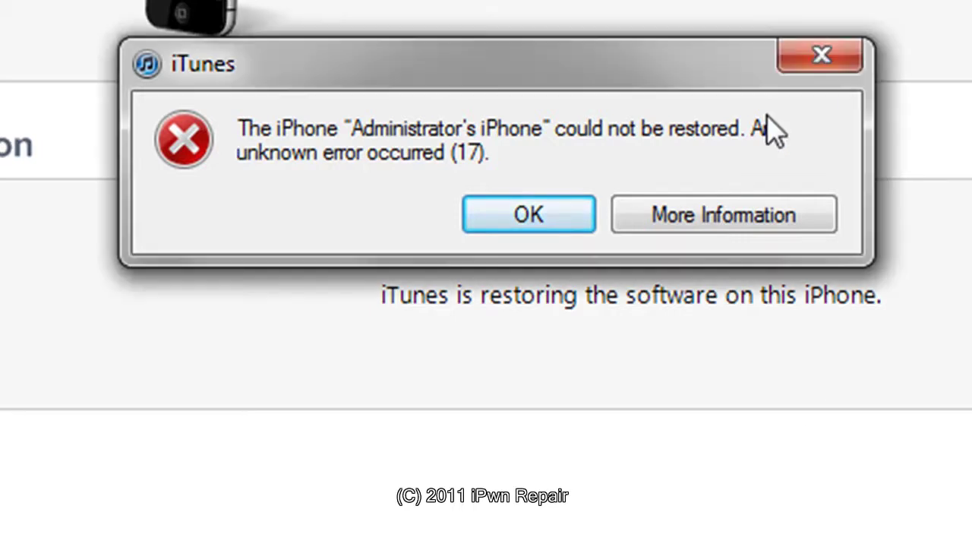
Dismiss the iPhone restore error and view the version information of the installed iTunes.
left_click(527, 218)
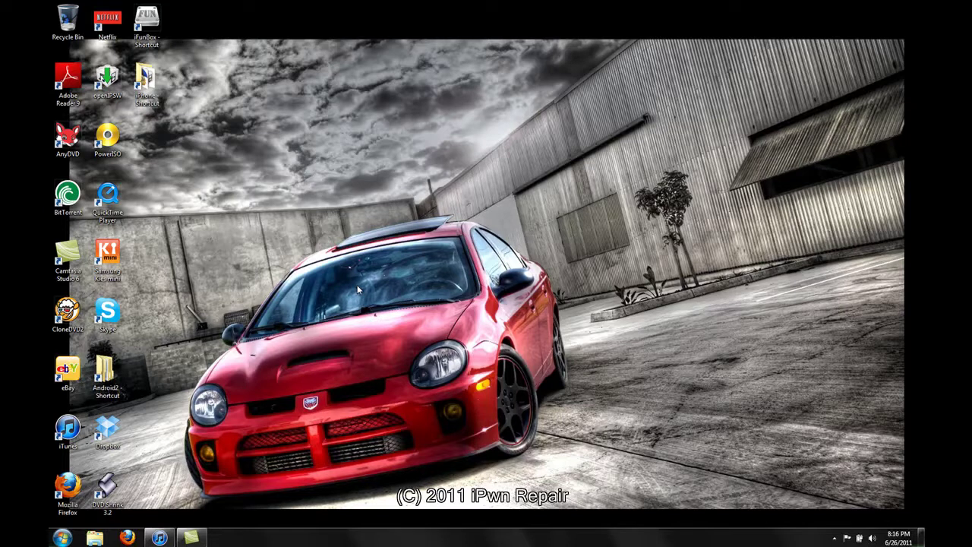
left_click(169, 538)
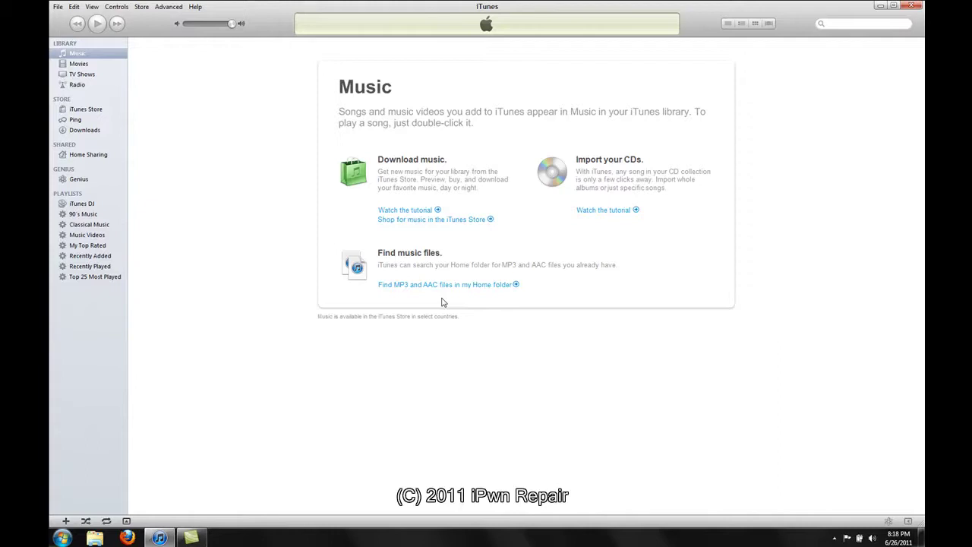
left_click(196, 7)
left_click(219, 167)
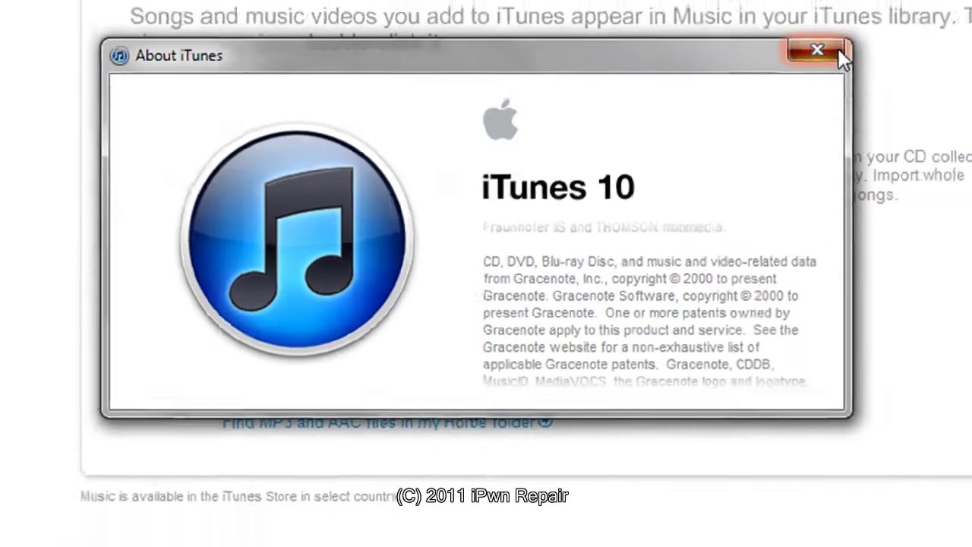
left_click(883, 33)
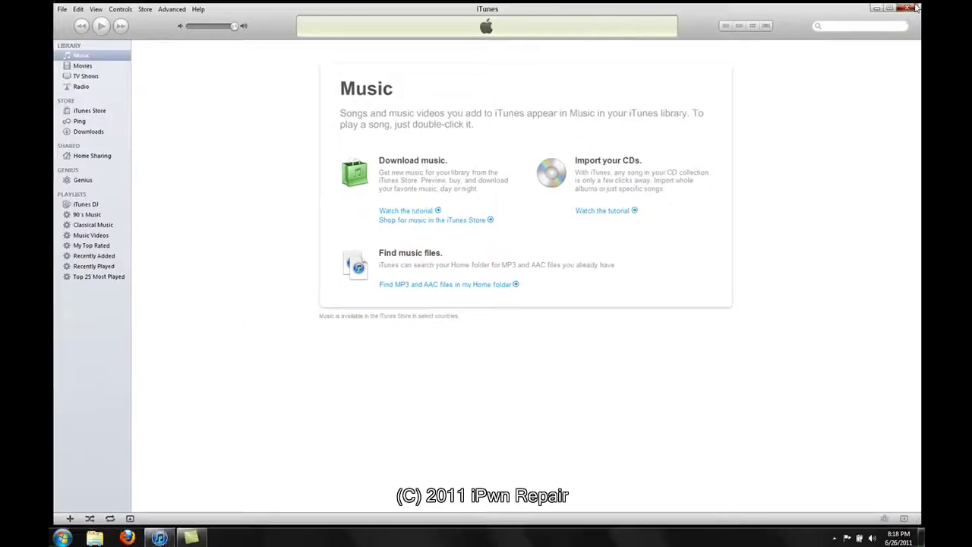
Close iTunes and open the archive itunes_10.5_beta_2_for_64bit_windows.zip from the Administrator's Downloads folder.
left_click(961, 5)
left_click(63, 537)
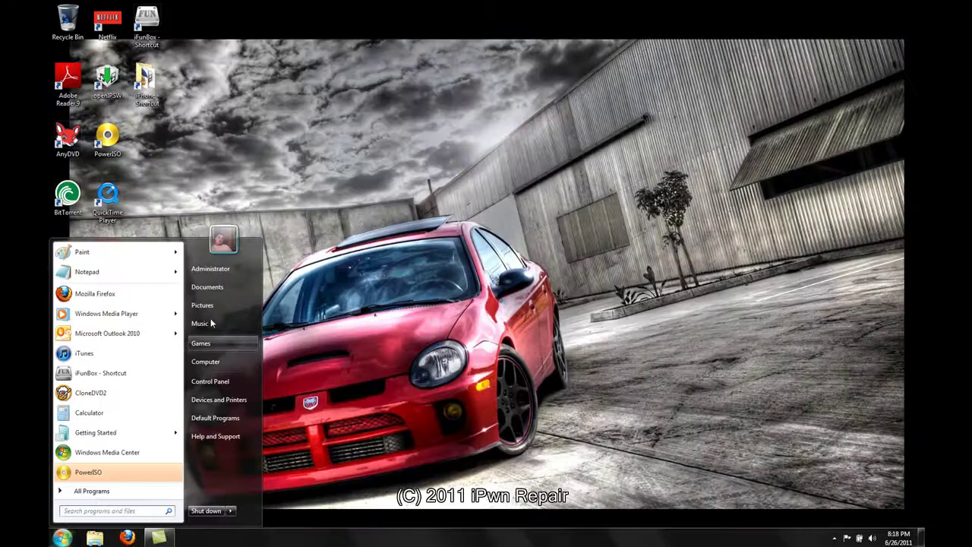
left_click(228, 269)
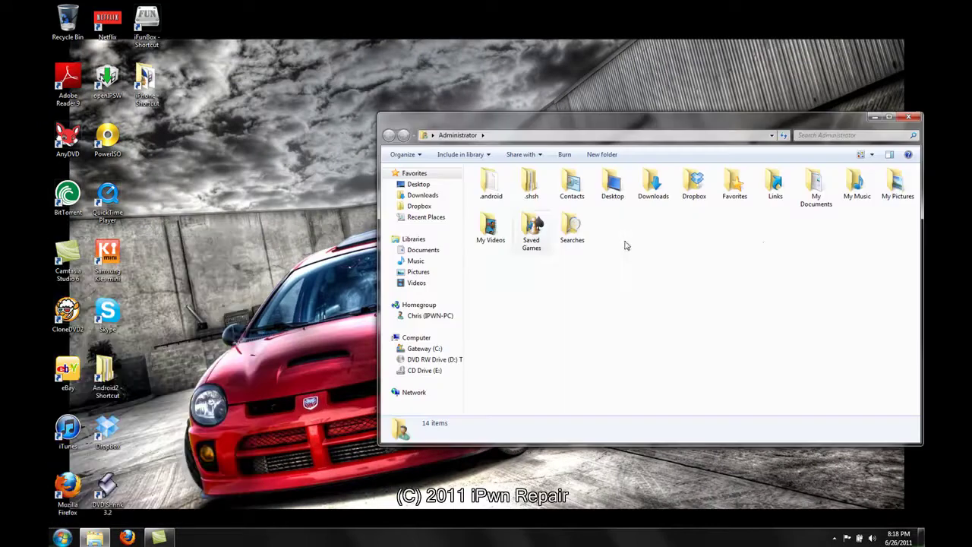
double_click(661, 194)
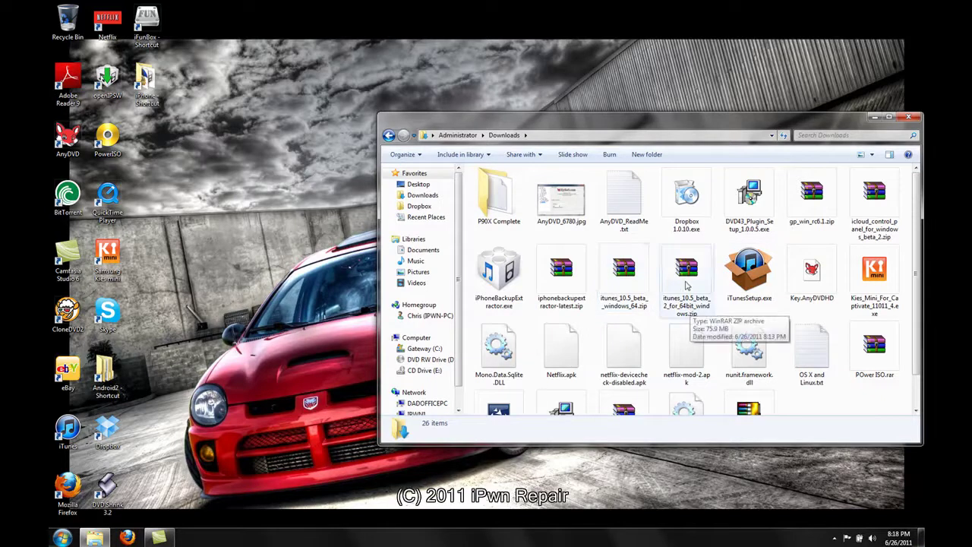
left_click(684, 280)
double_click(681, 278)
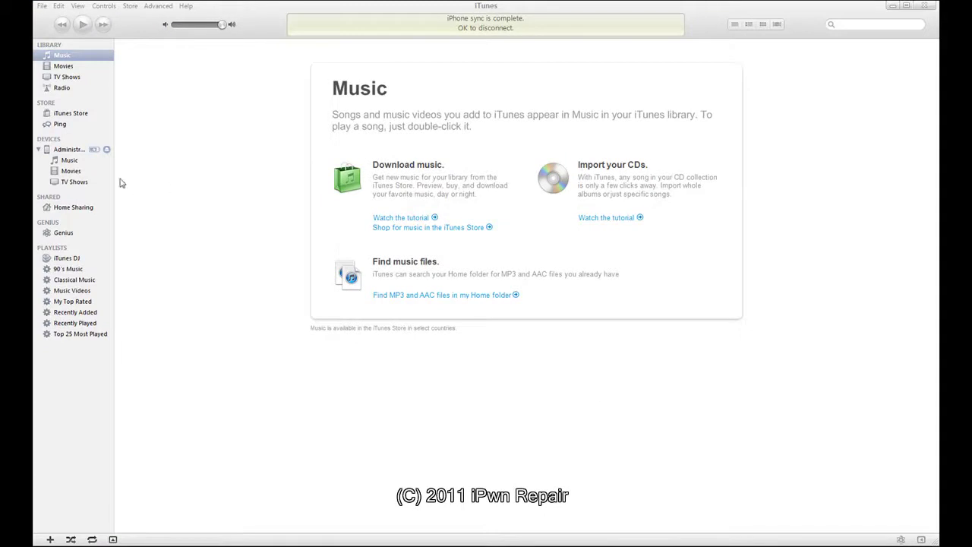
Check the version details of the updated iTunes in its About window and close it.
left_click(185, 6)
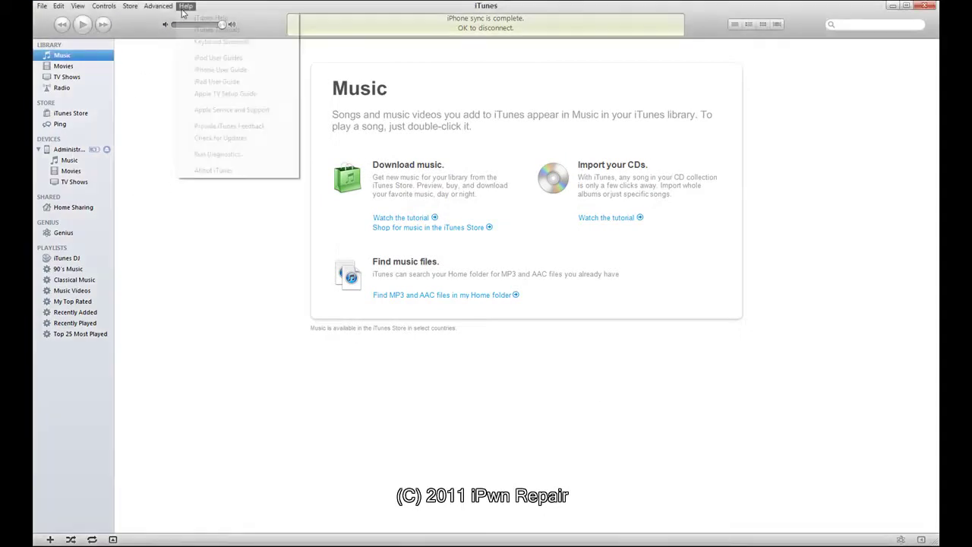
left_click(213, 170)
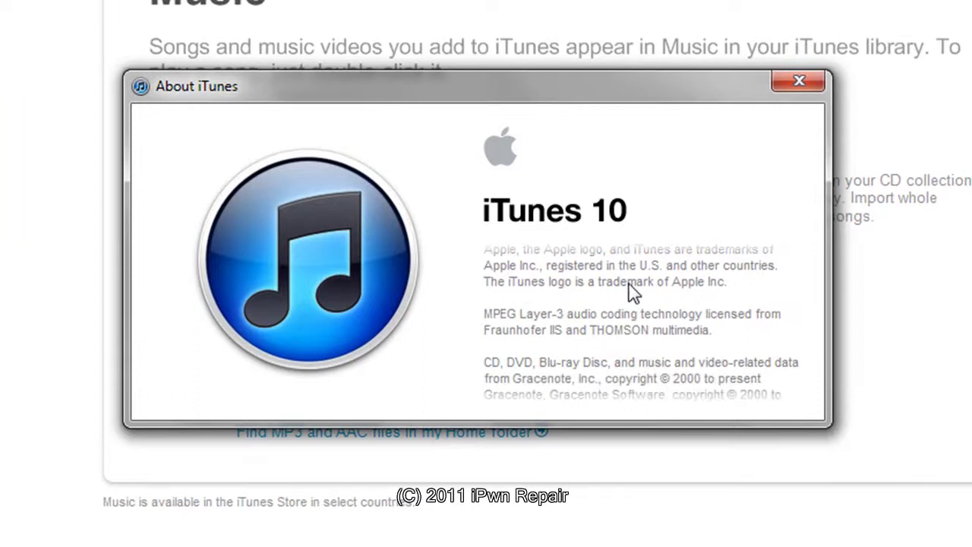
left_click(810, 84)
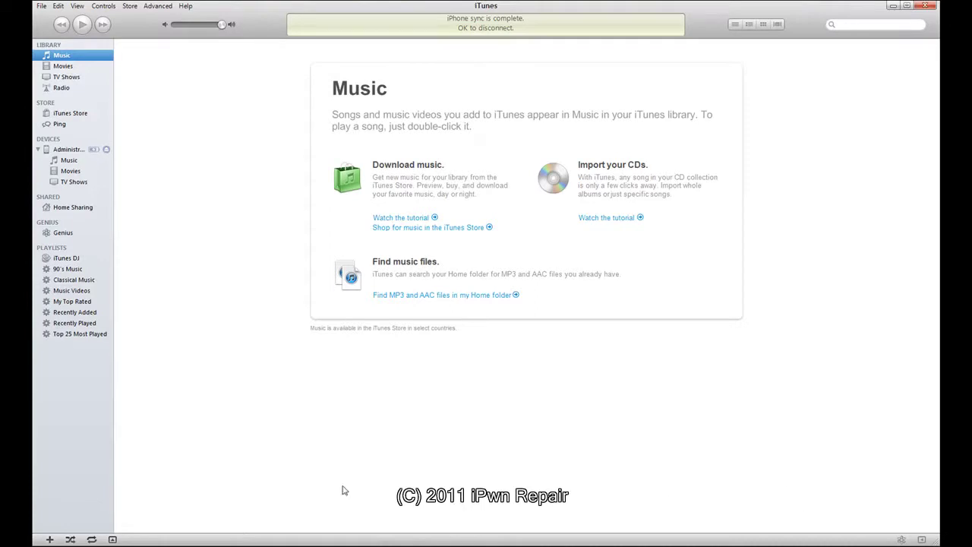
Restore the connected iPhone with the firmware file iPhone3,1_5.0_9A5248d_Restore.ipsw and dismiss the USB driver notification.
left_click(69, 150)
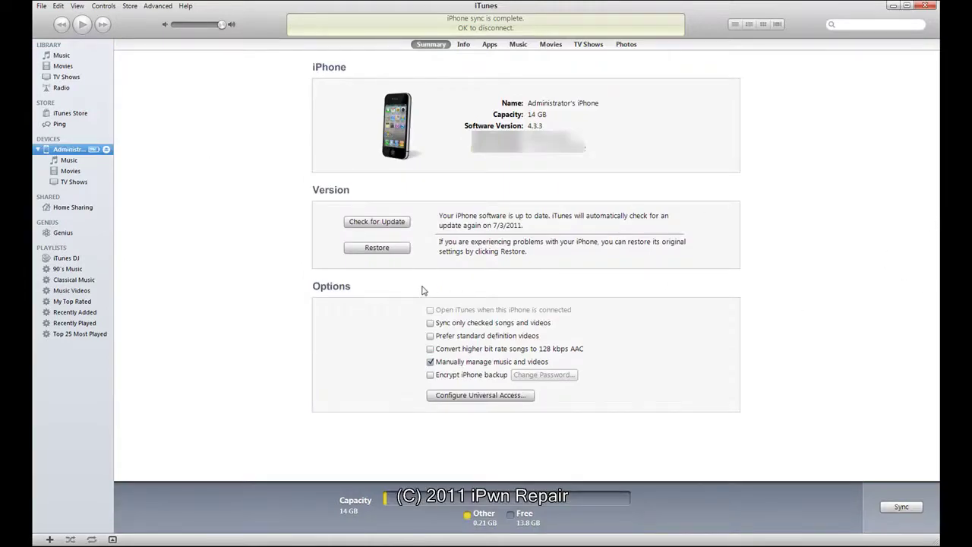
left_click(383, 250, "shift")
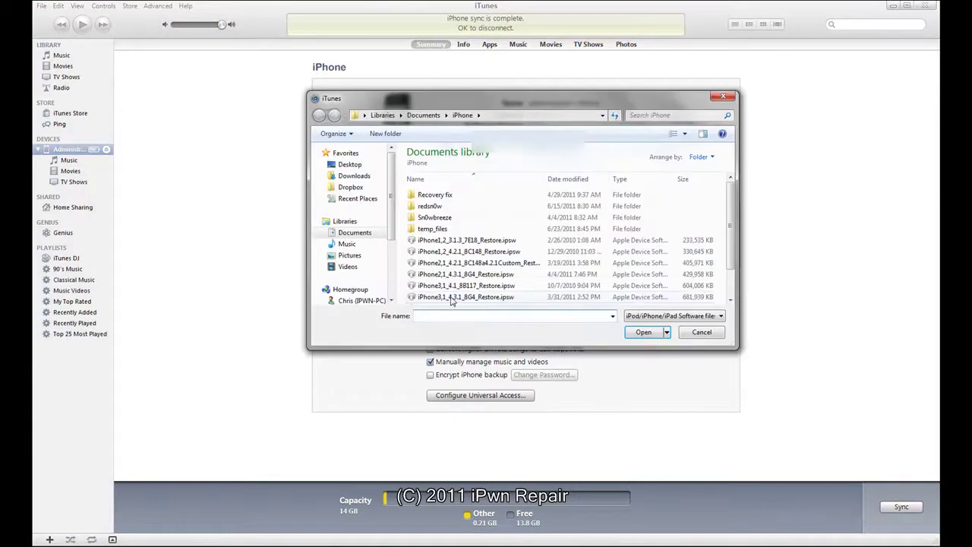
scroll(733, 241, "down", 1)
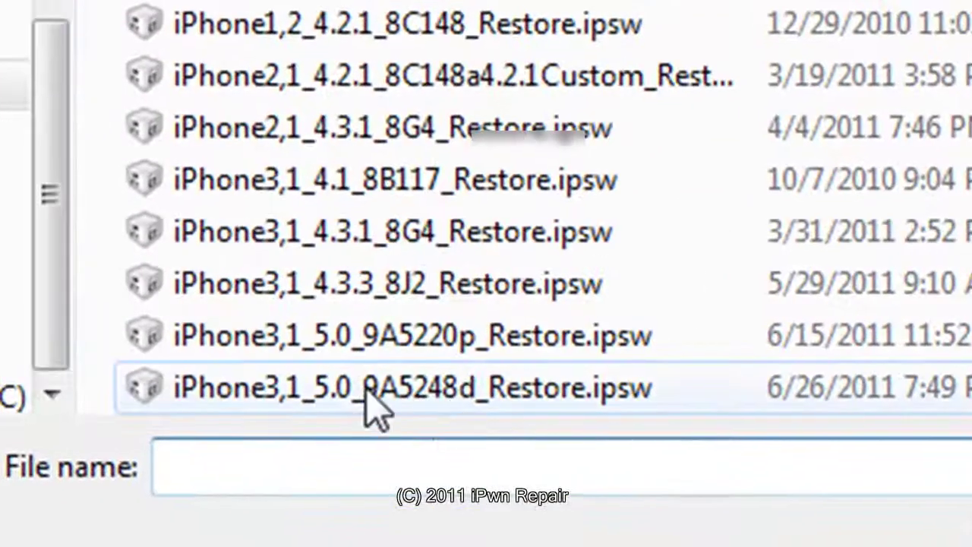
left_click(365, 395)
key("Return")
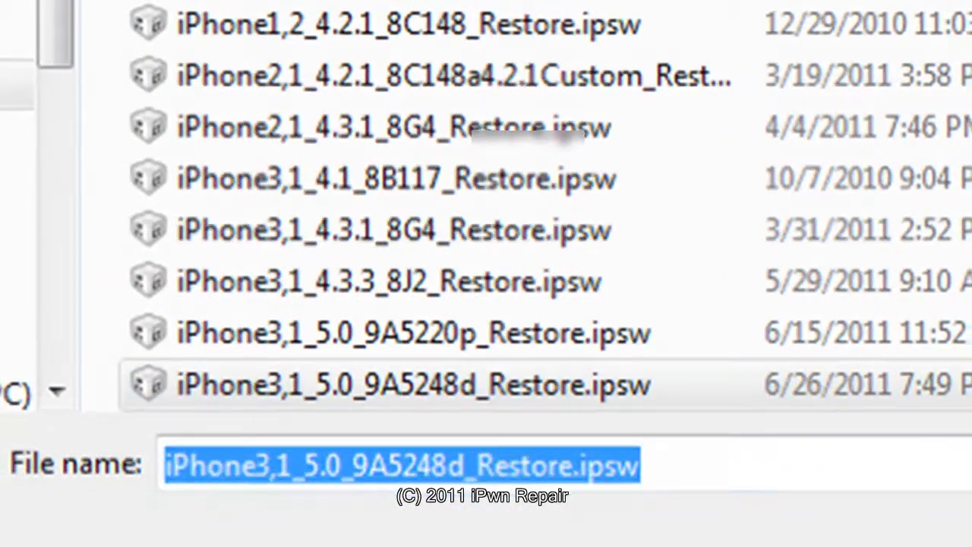
left_click(515, 214)
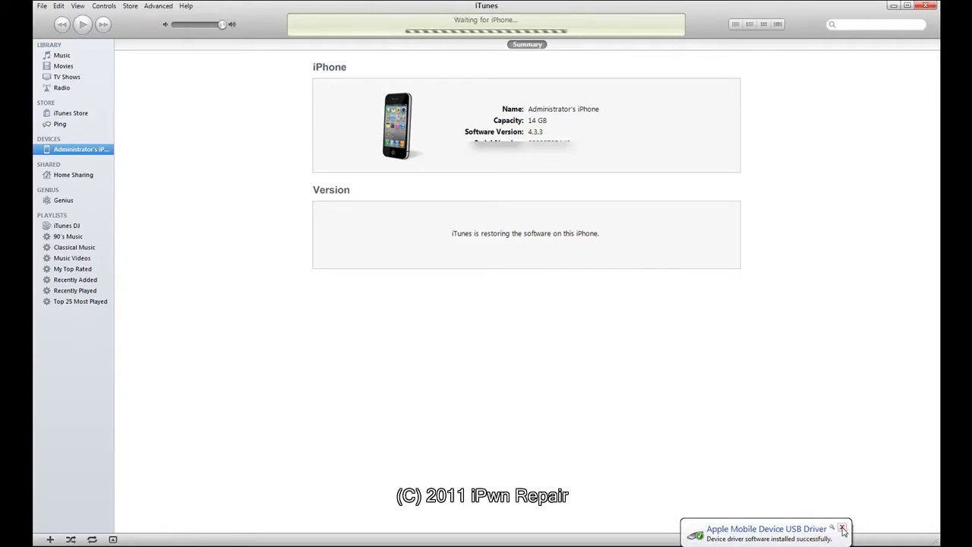
left_click(843, 531)
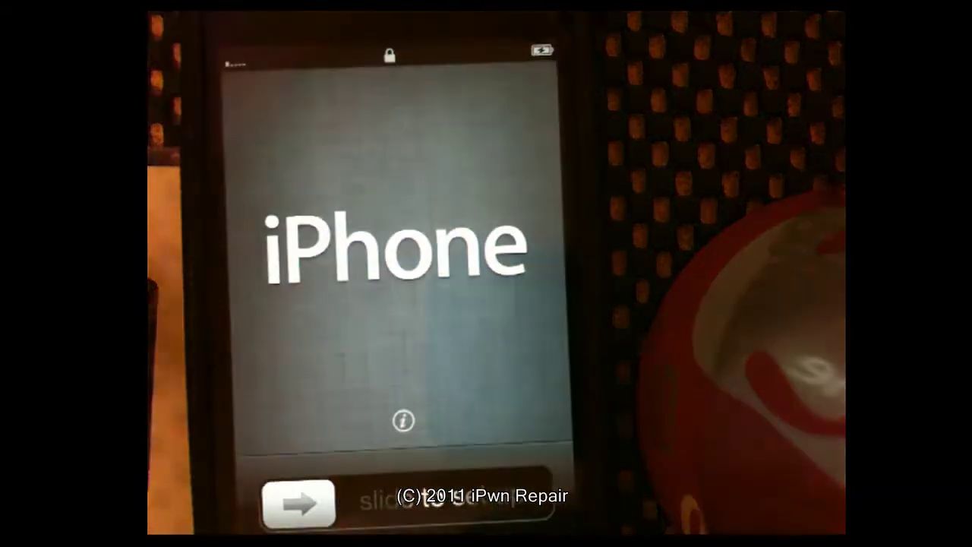
left_click_drag(299, 503, 531, 497)
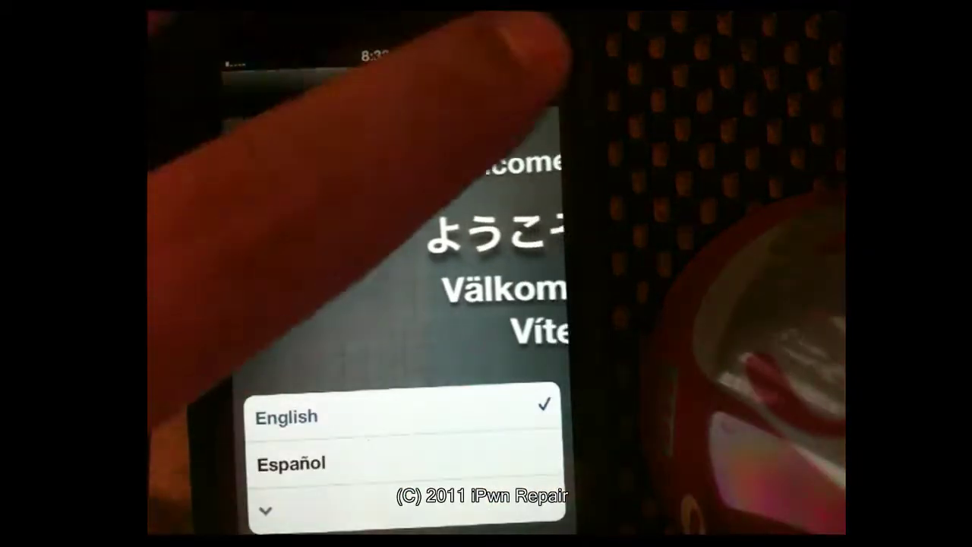
left_click(527, 83)
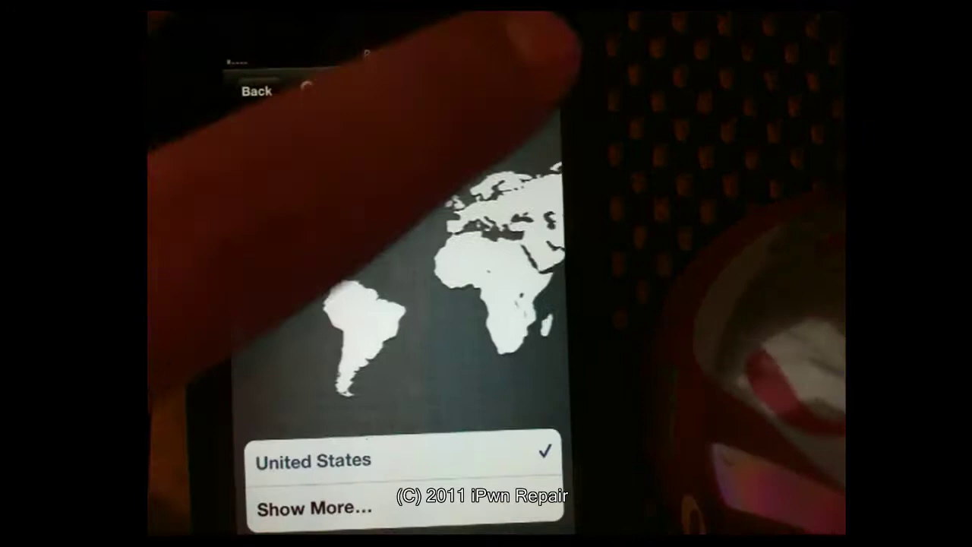
left_click(527, 84)
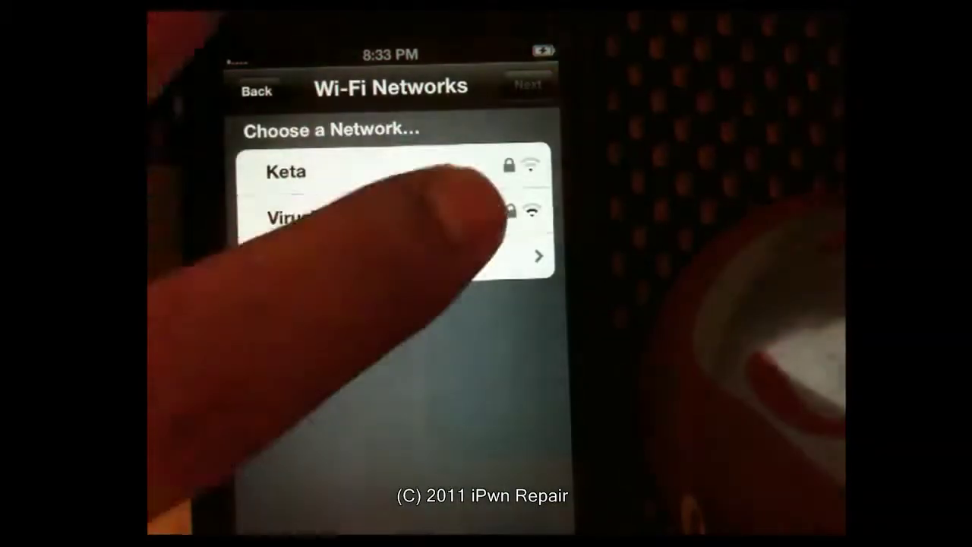
left_click(441, 214)
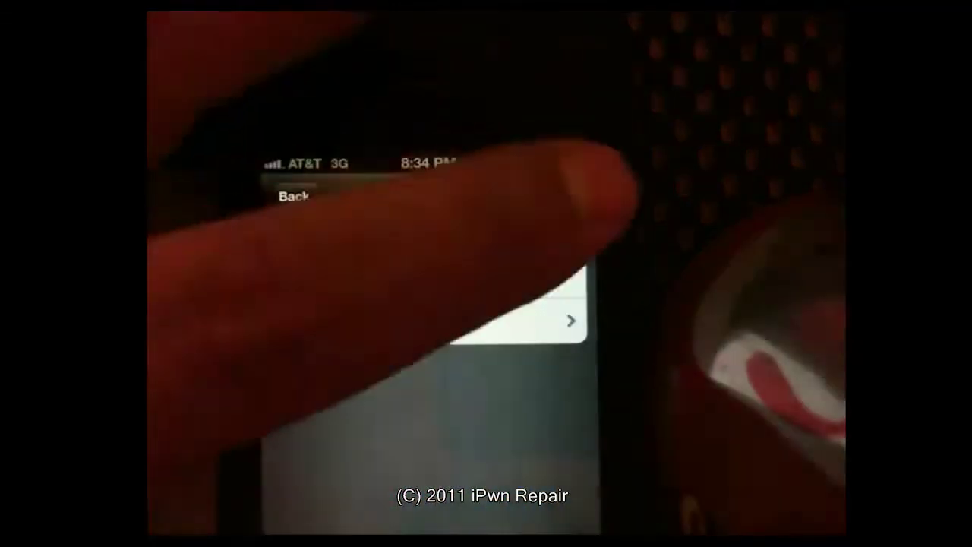
left_click(574, 194)
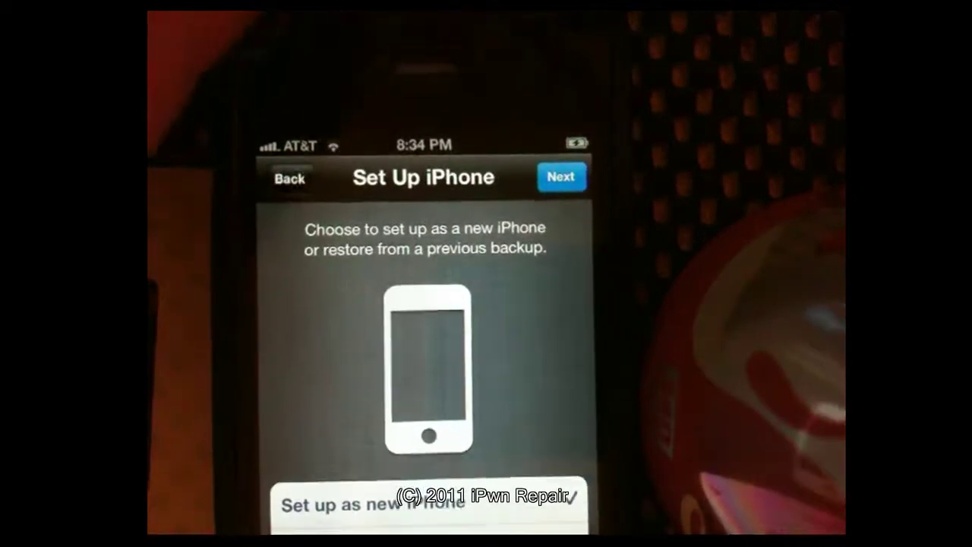
left_click(566, 177)
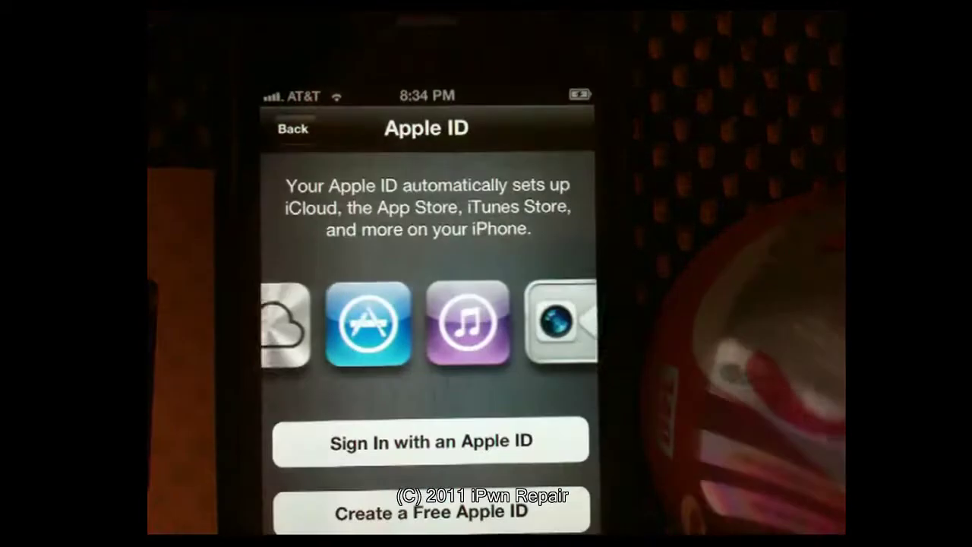
left_click(431, 442)
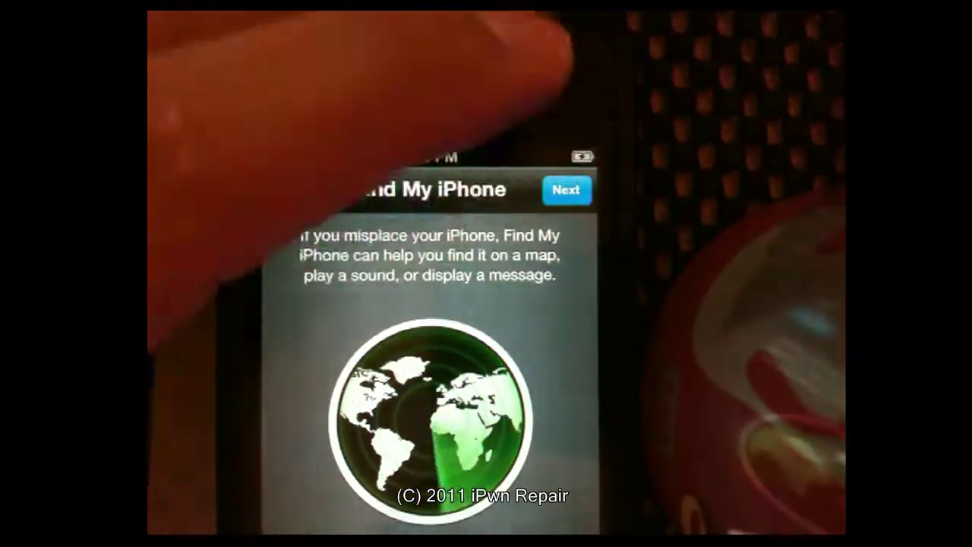
left_click(566, 190)
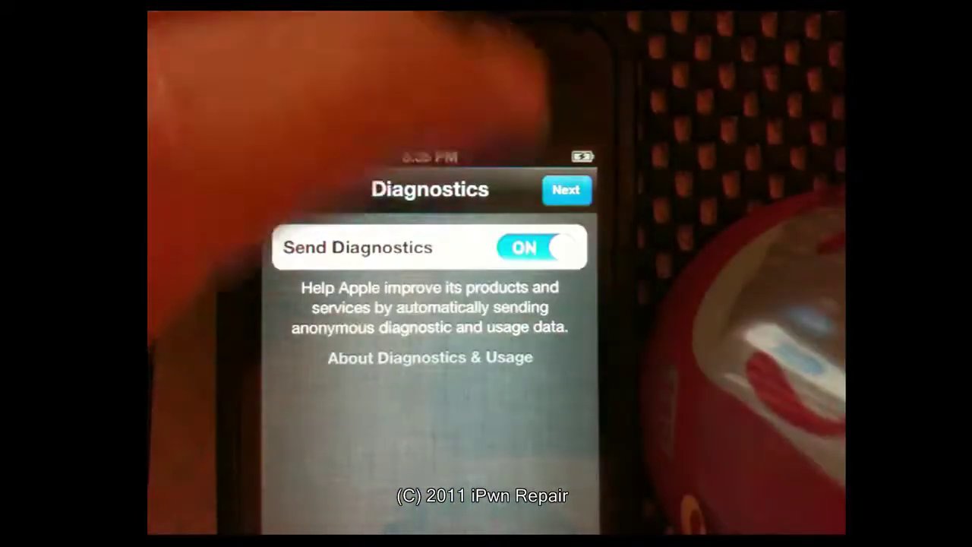
left_click(532, 247)
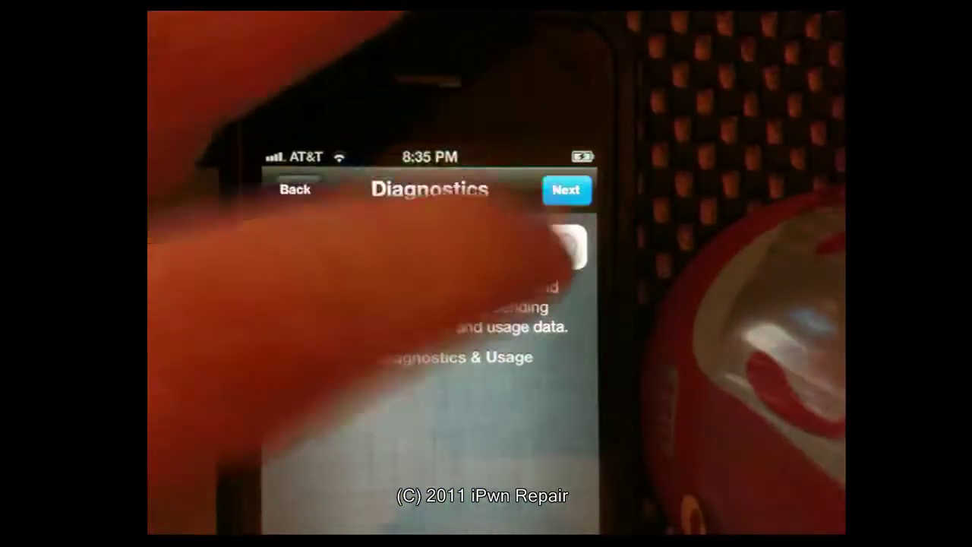
left_click(569, 190)
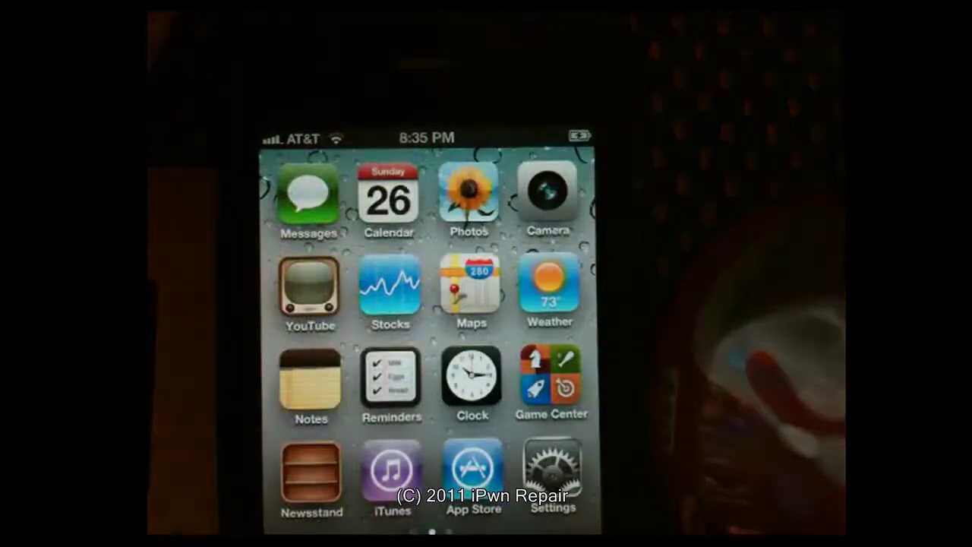
left_click(309, 194)
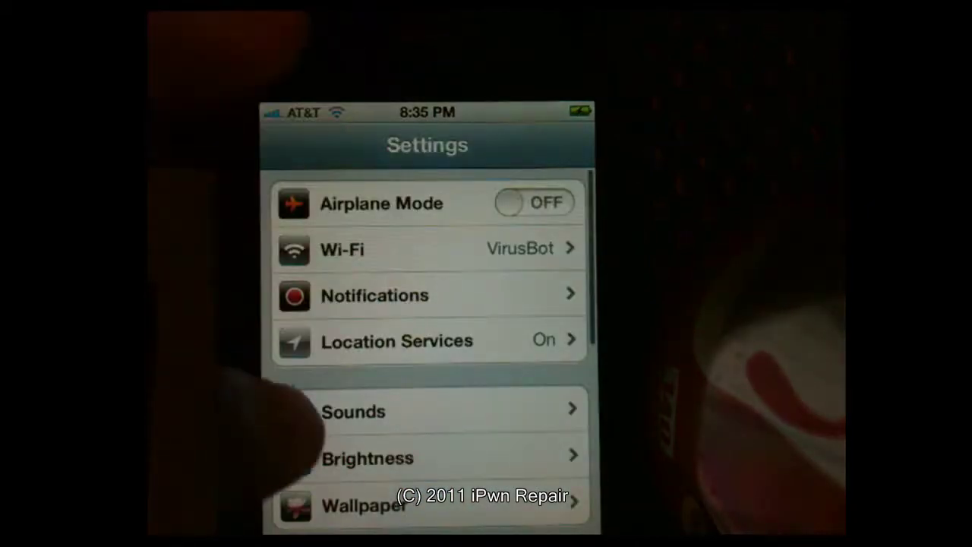
left_click(327, 528)
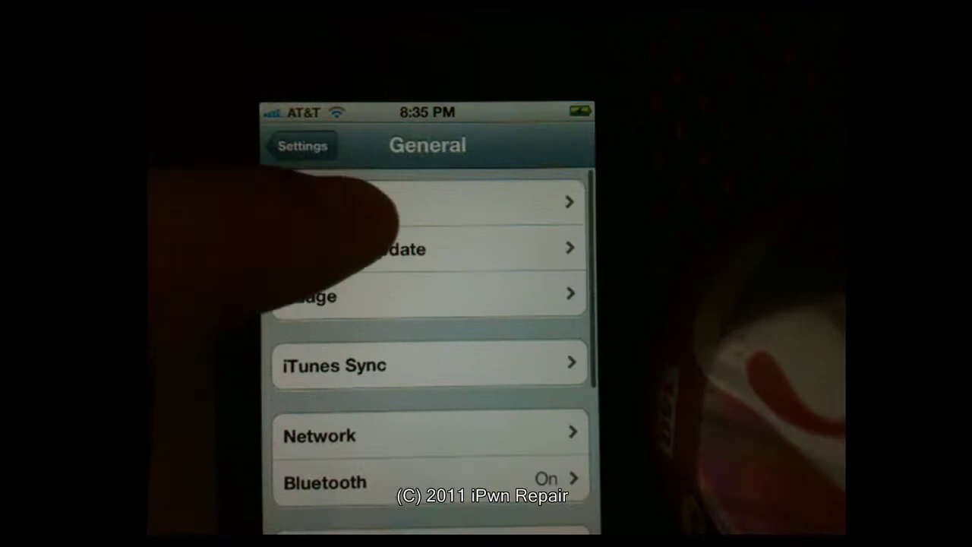
left_click(380, 202)
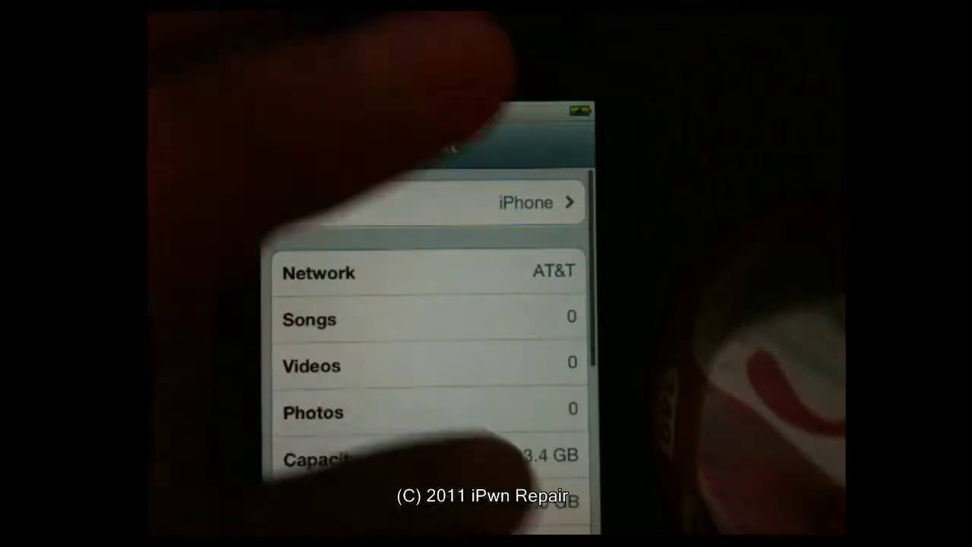